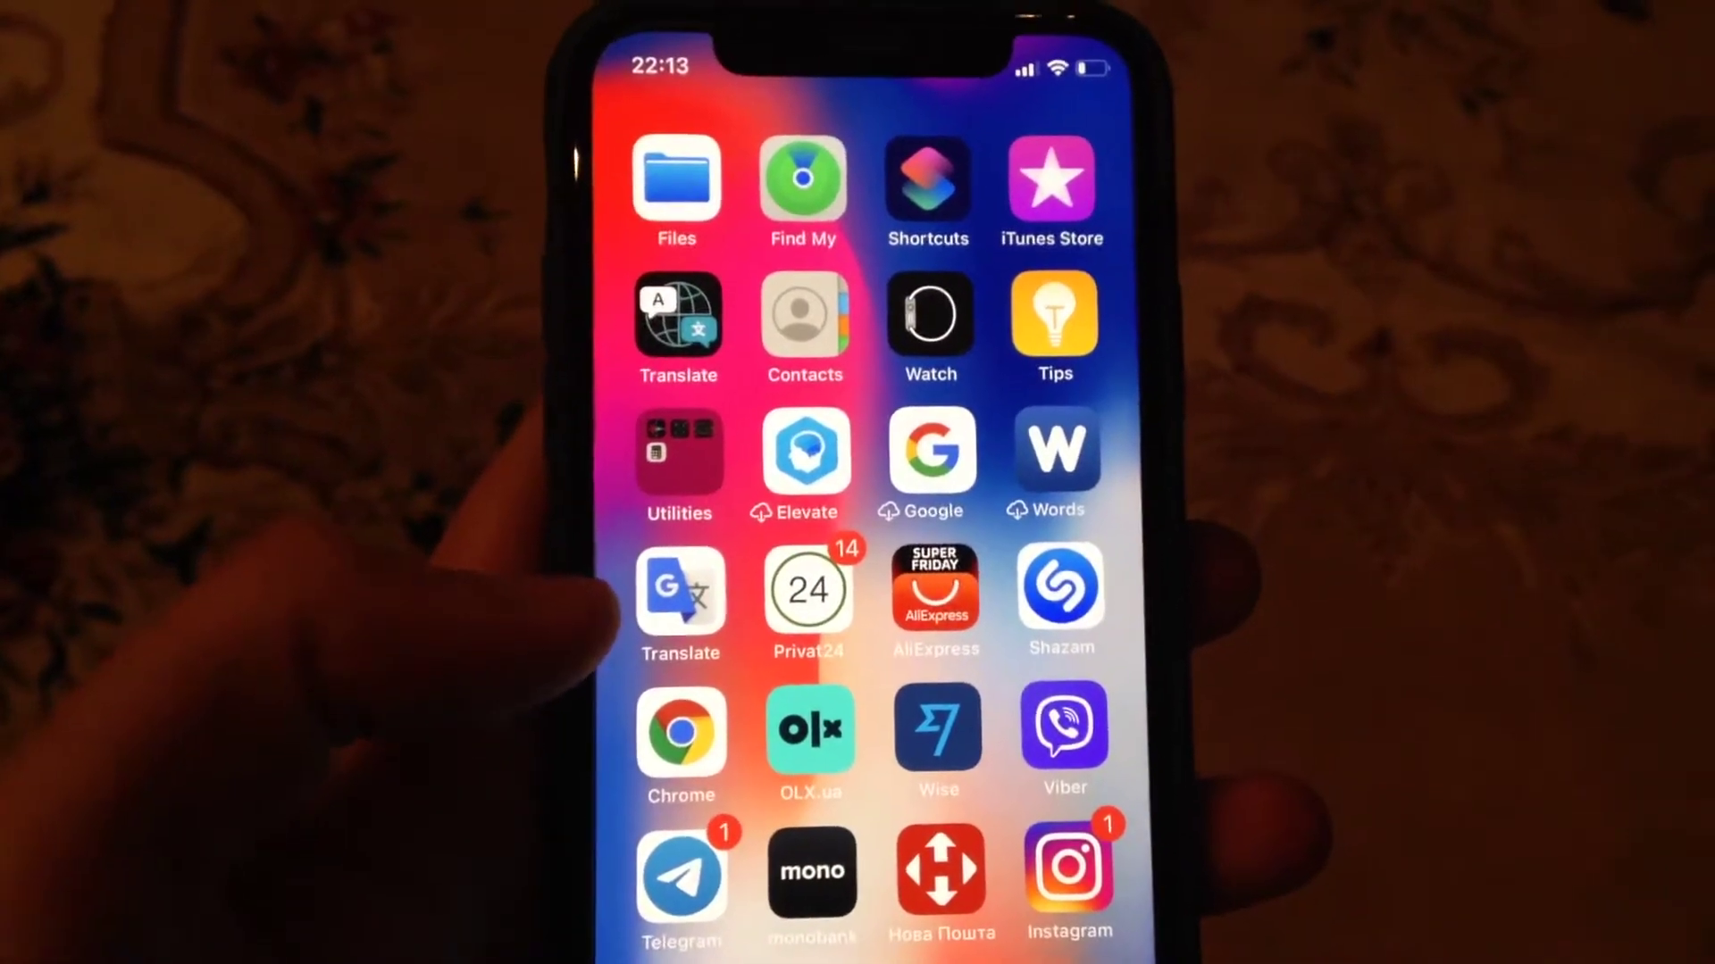
# - Open Settings and switch Mobile Data off, then back on
pyautogui.moveTo(683, 569); pyautogui.dragTo(831, 576)
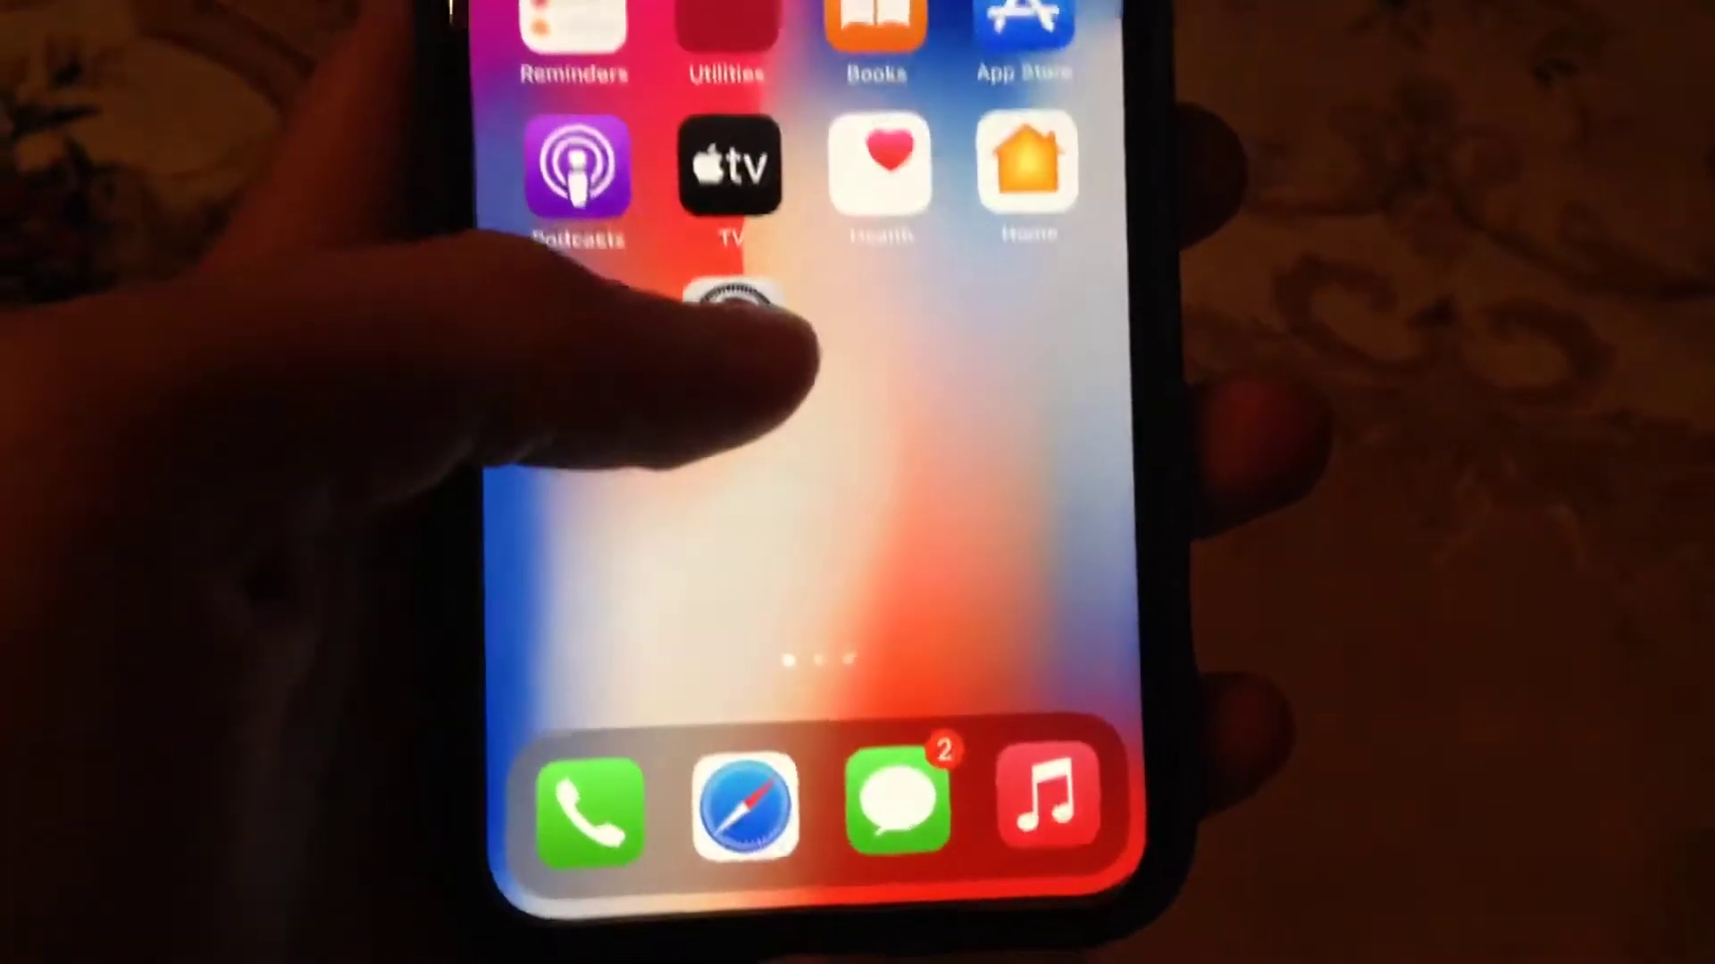
pyautogui.click(735, 301)
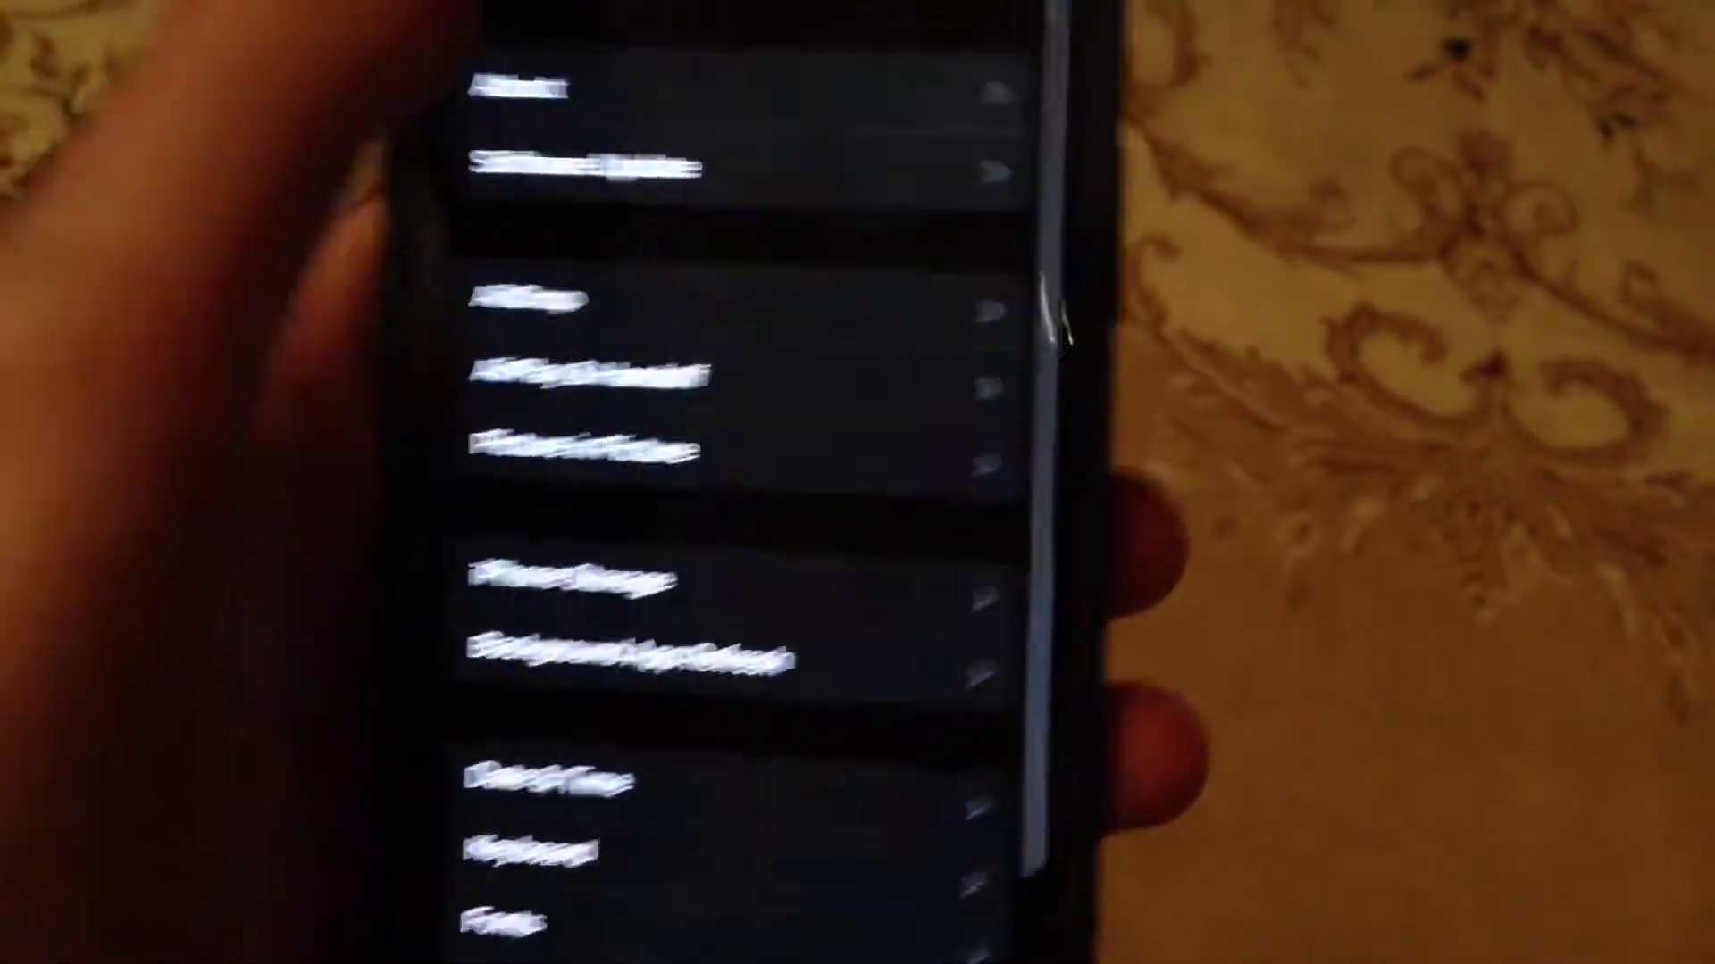
pyautogui.moveTo(462, 403); pyautogui.dragTo(937, 403)
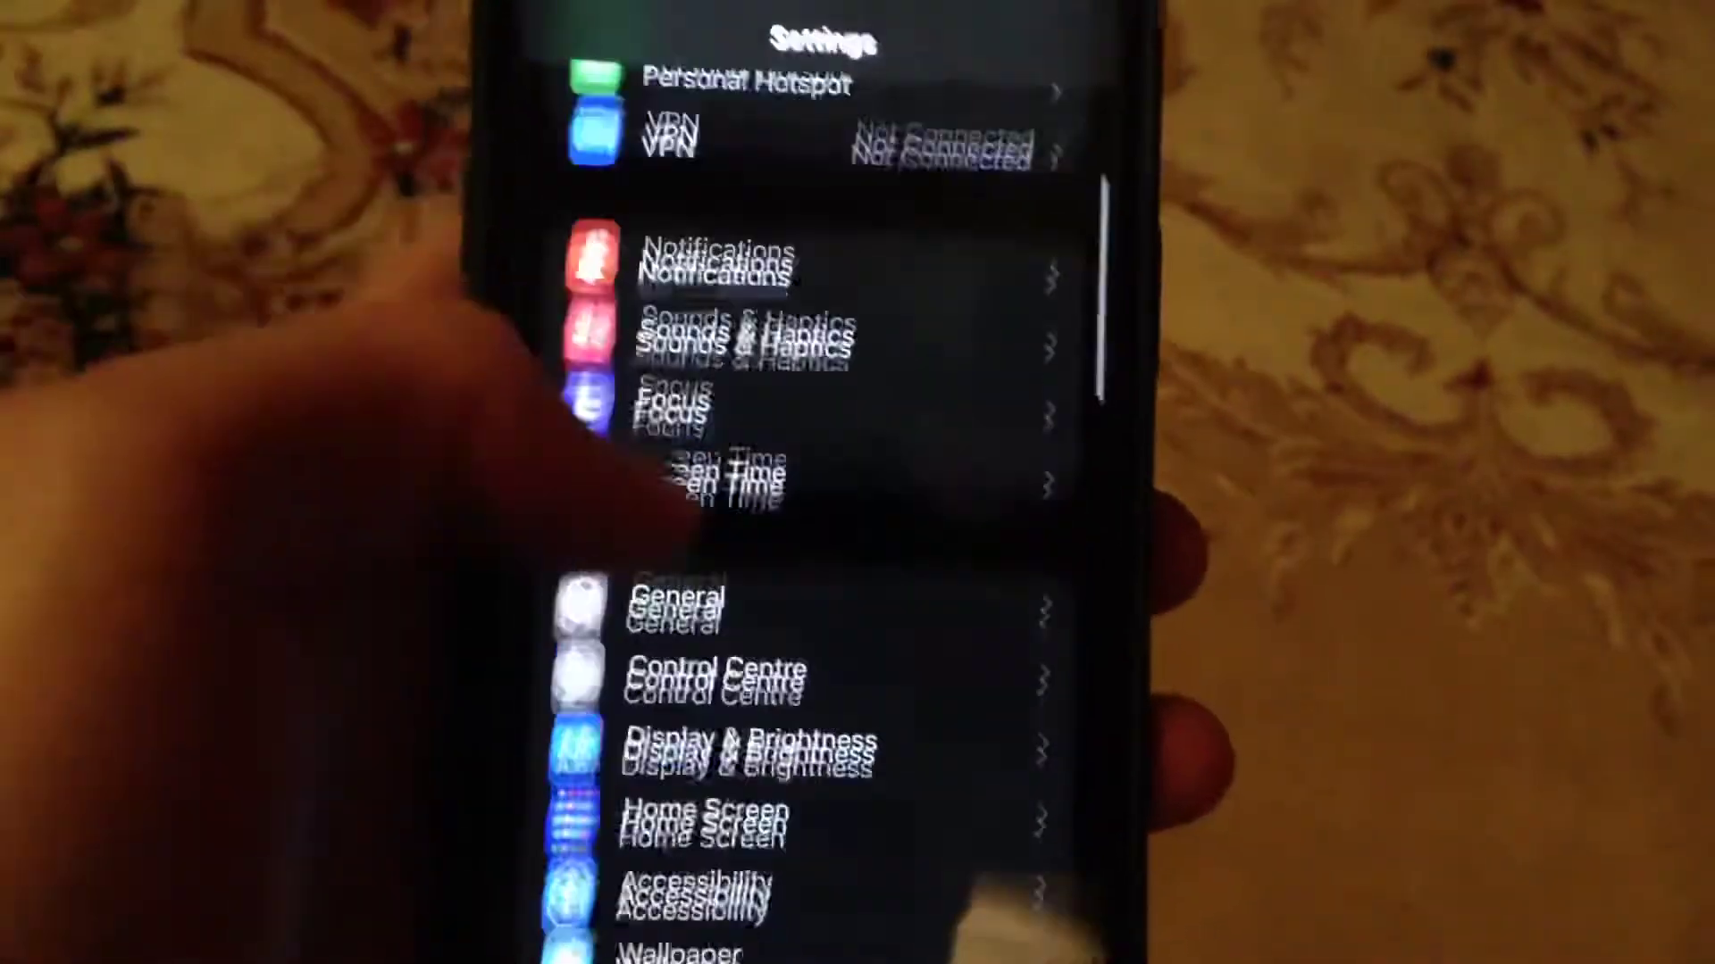
pyautogui.scroll(3, 751, 536)
pyautogui.click(597, 241)
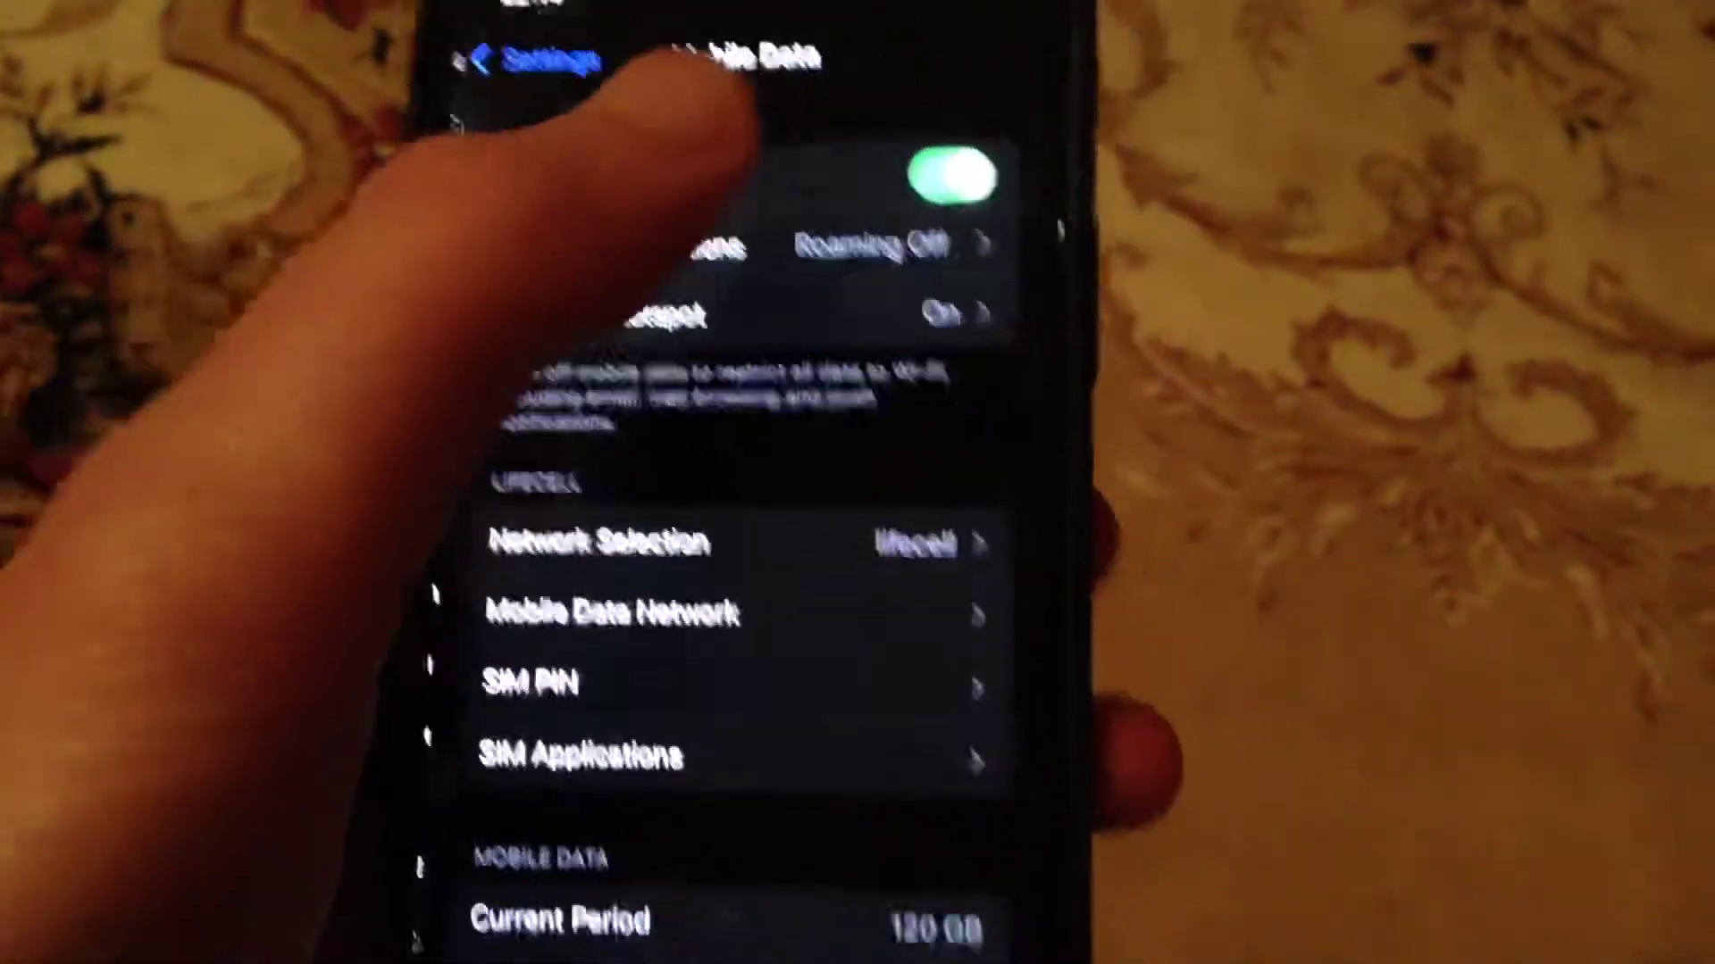
pyautogui.click(897, 188)
pyautogui.click(897, 187)
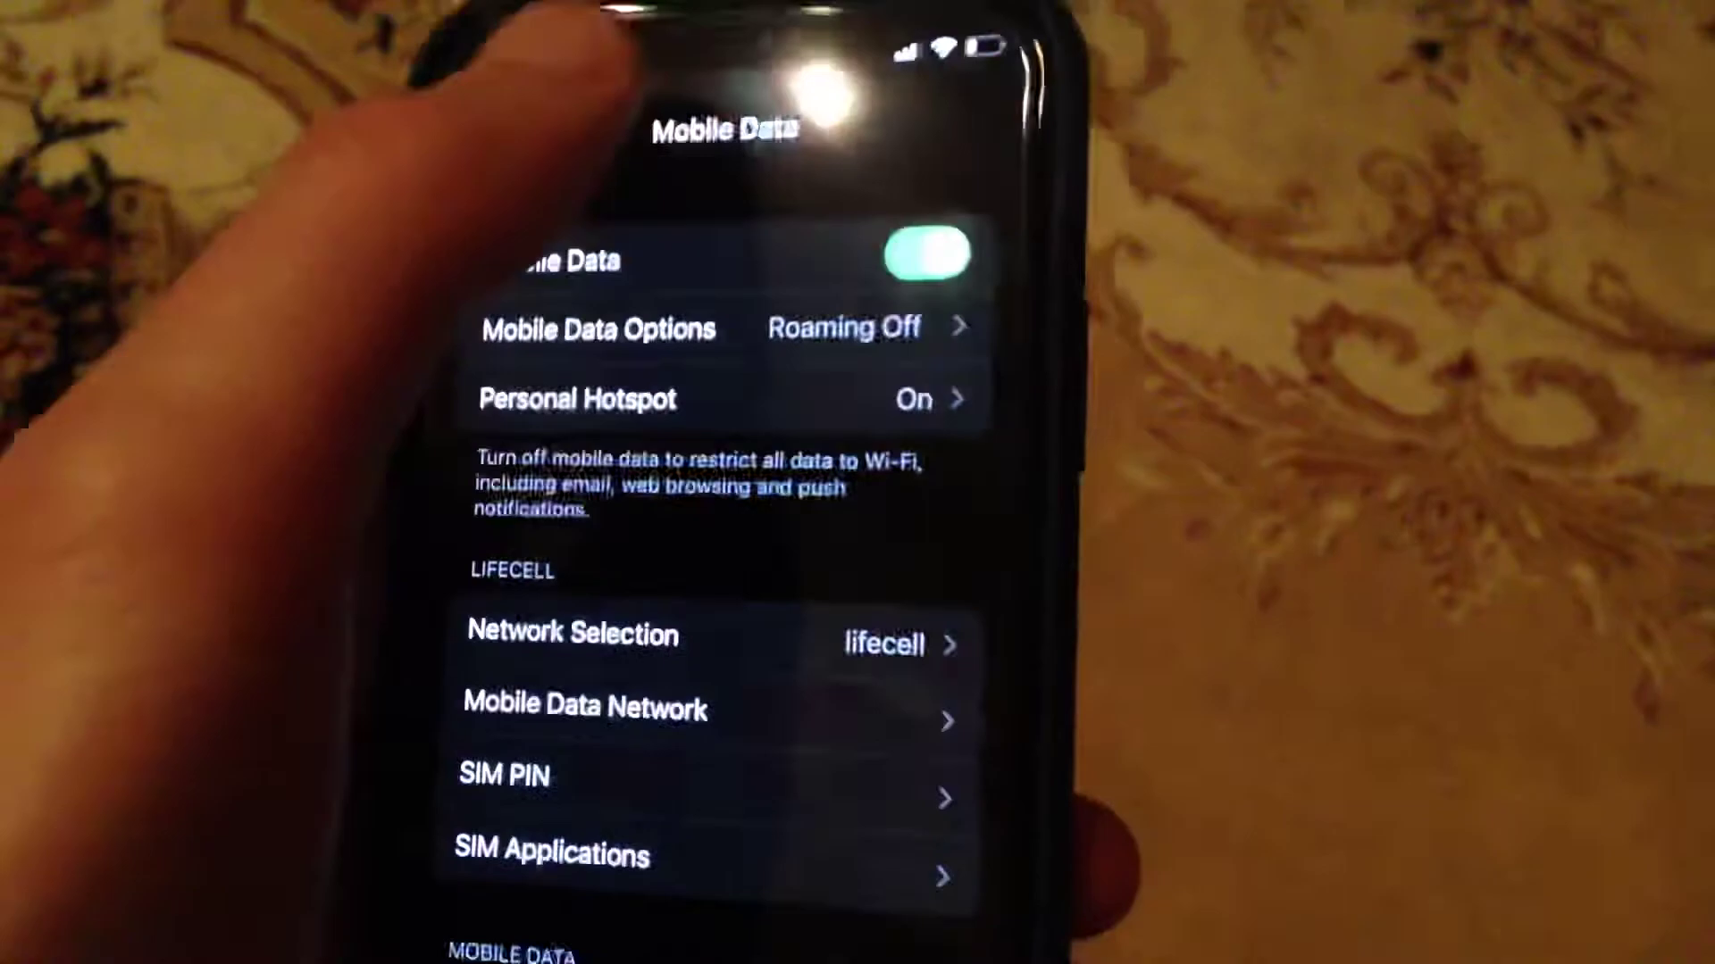
# - From the main Settings list, turn Airplane Mode on and then off again
pyautogui.click(495, 97)
pyautogui.scroll(3, 643, 509)
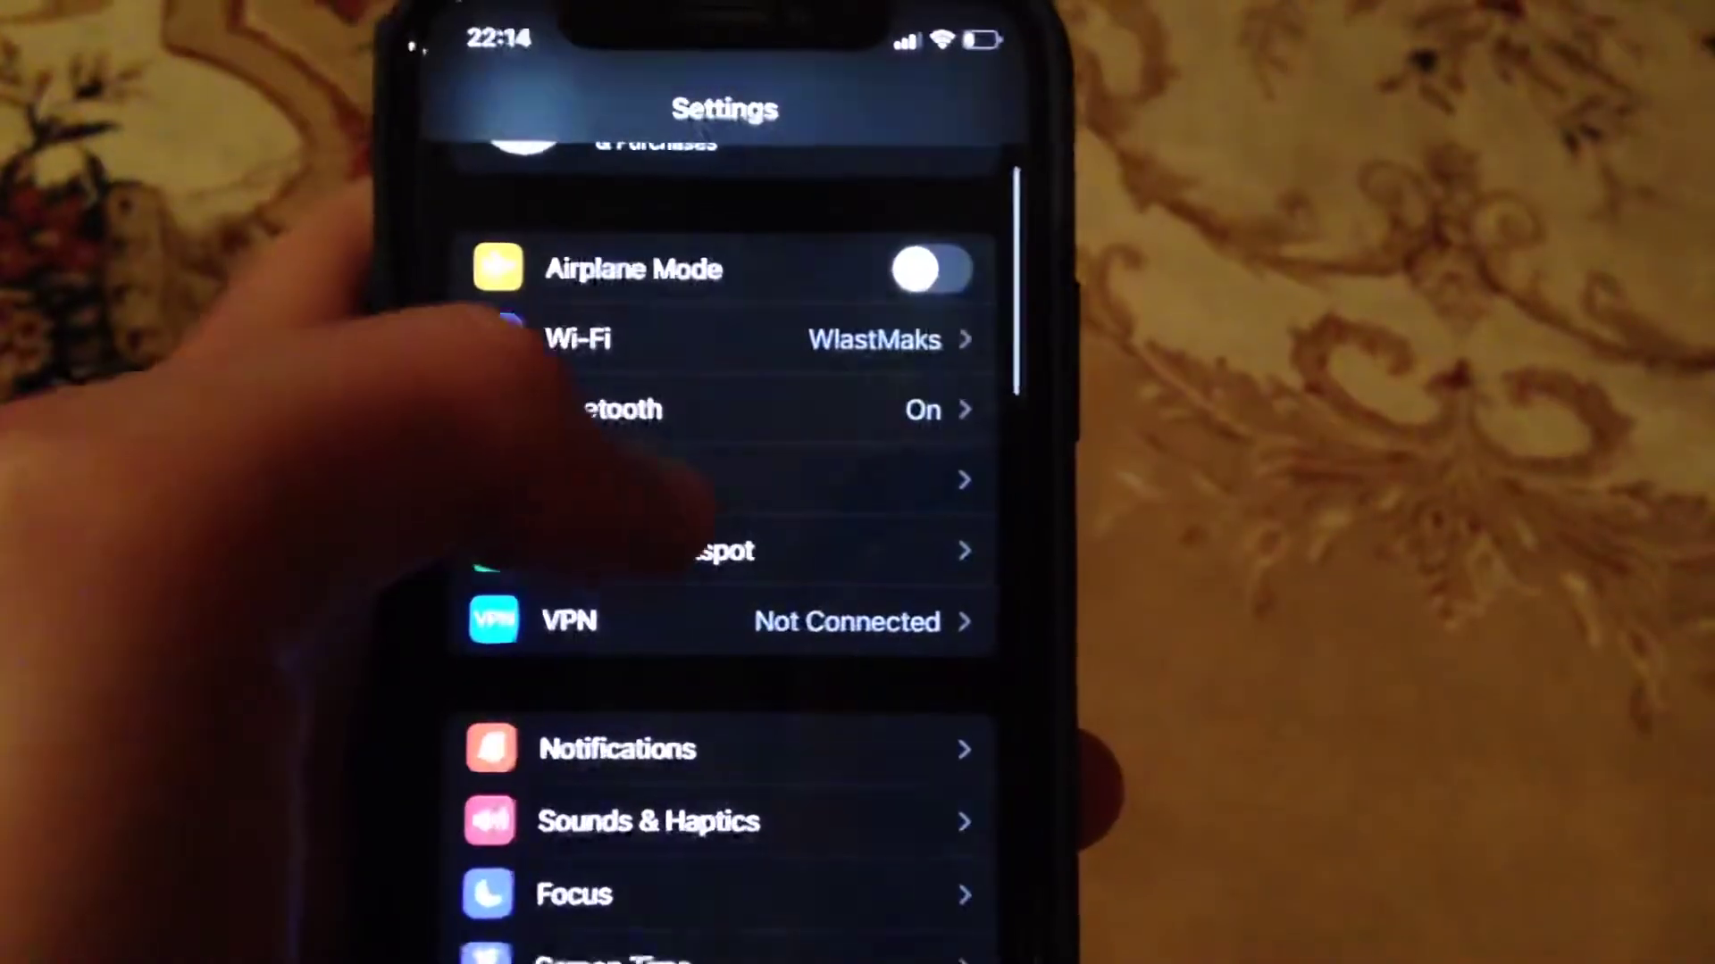
pyautogui.scroll(-1, 669, 550)
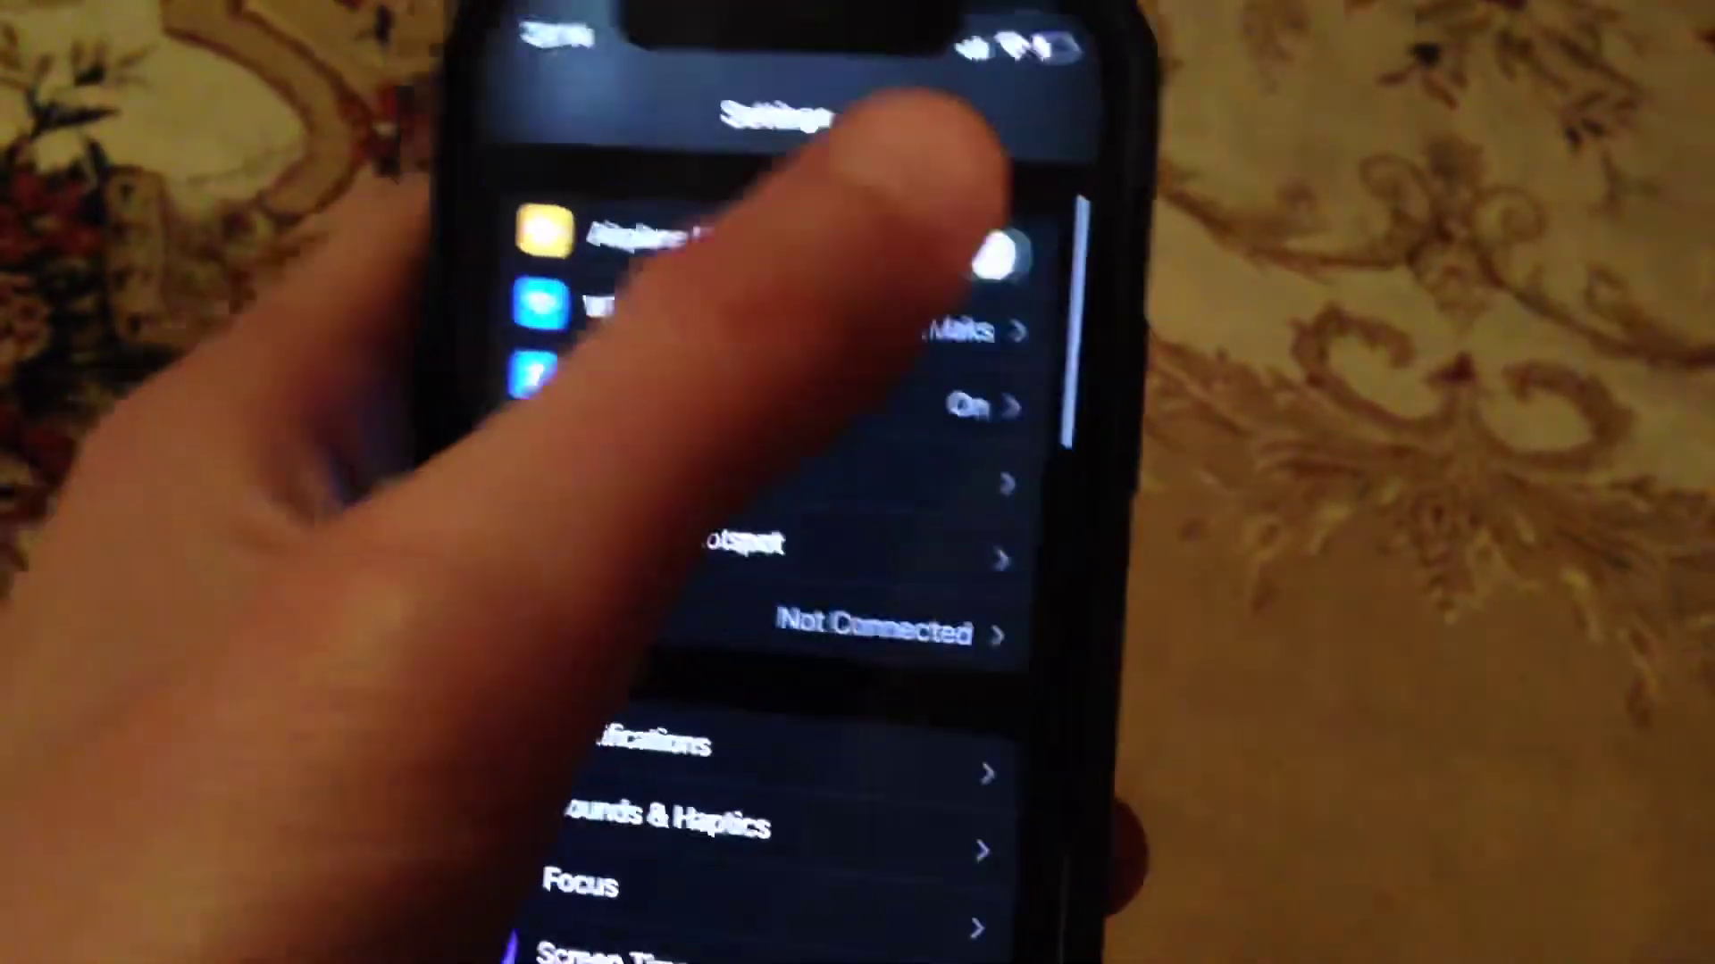
pyautogui.click(990, 258)
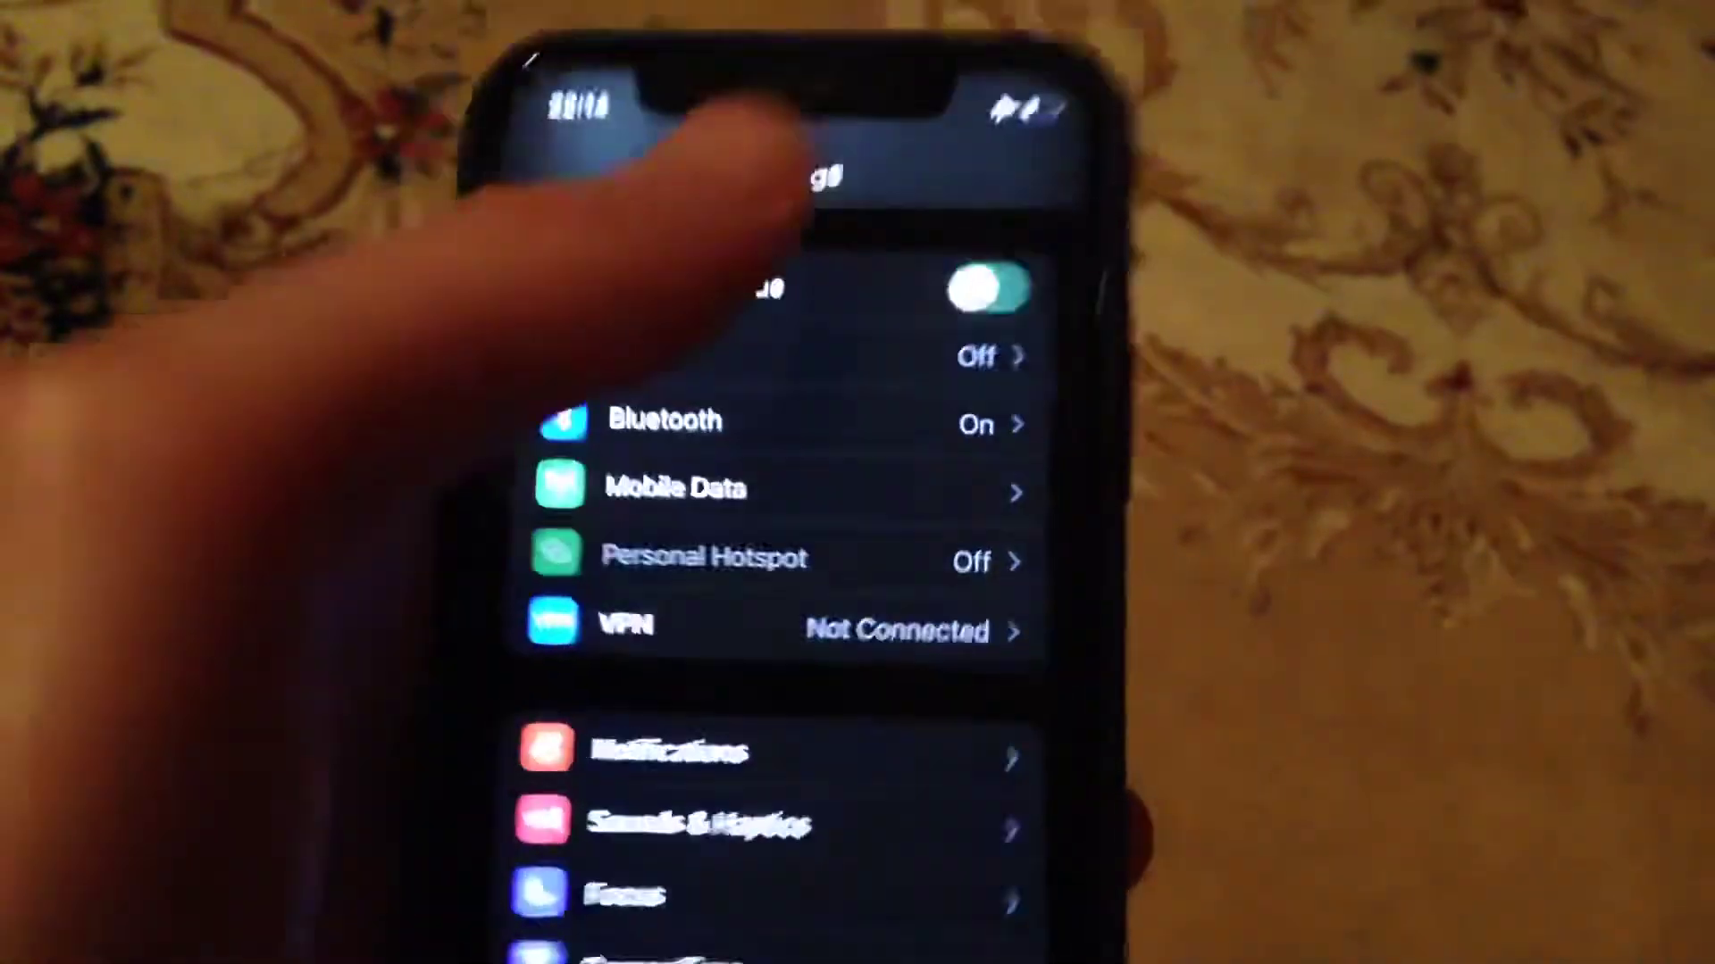
pyautogui.click(988, 239)
pyautogui.scroll(-5, 671, 537)
pyautogui.scroll(-2, 683, 551)
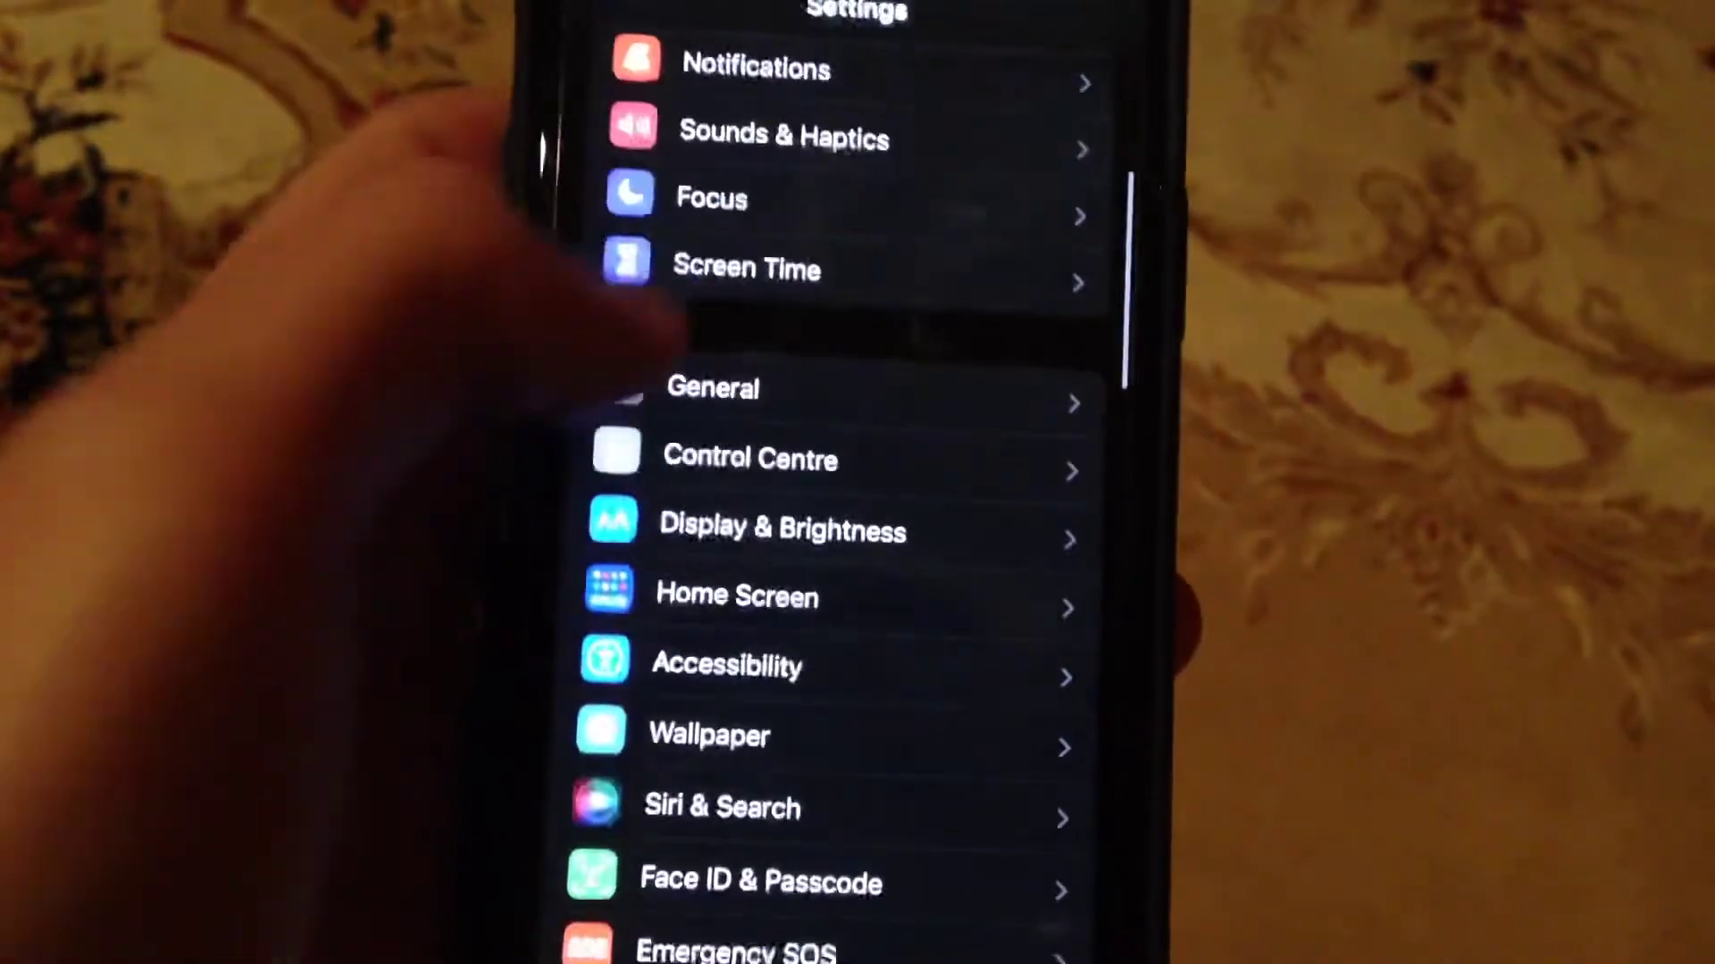
pyautogui.scroll(-5, 857, 535)
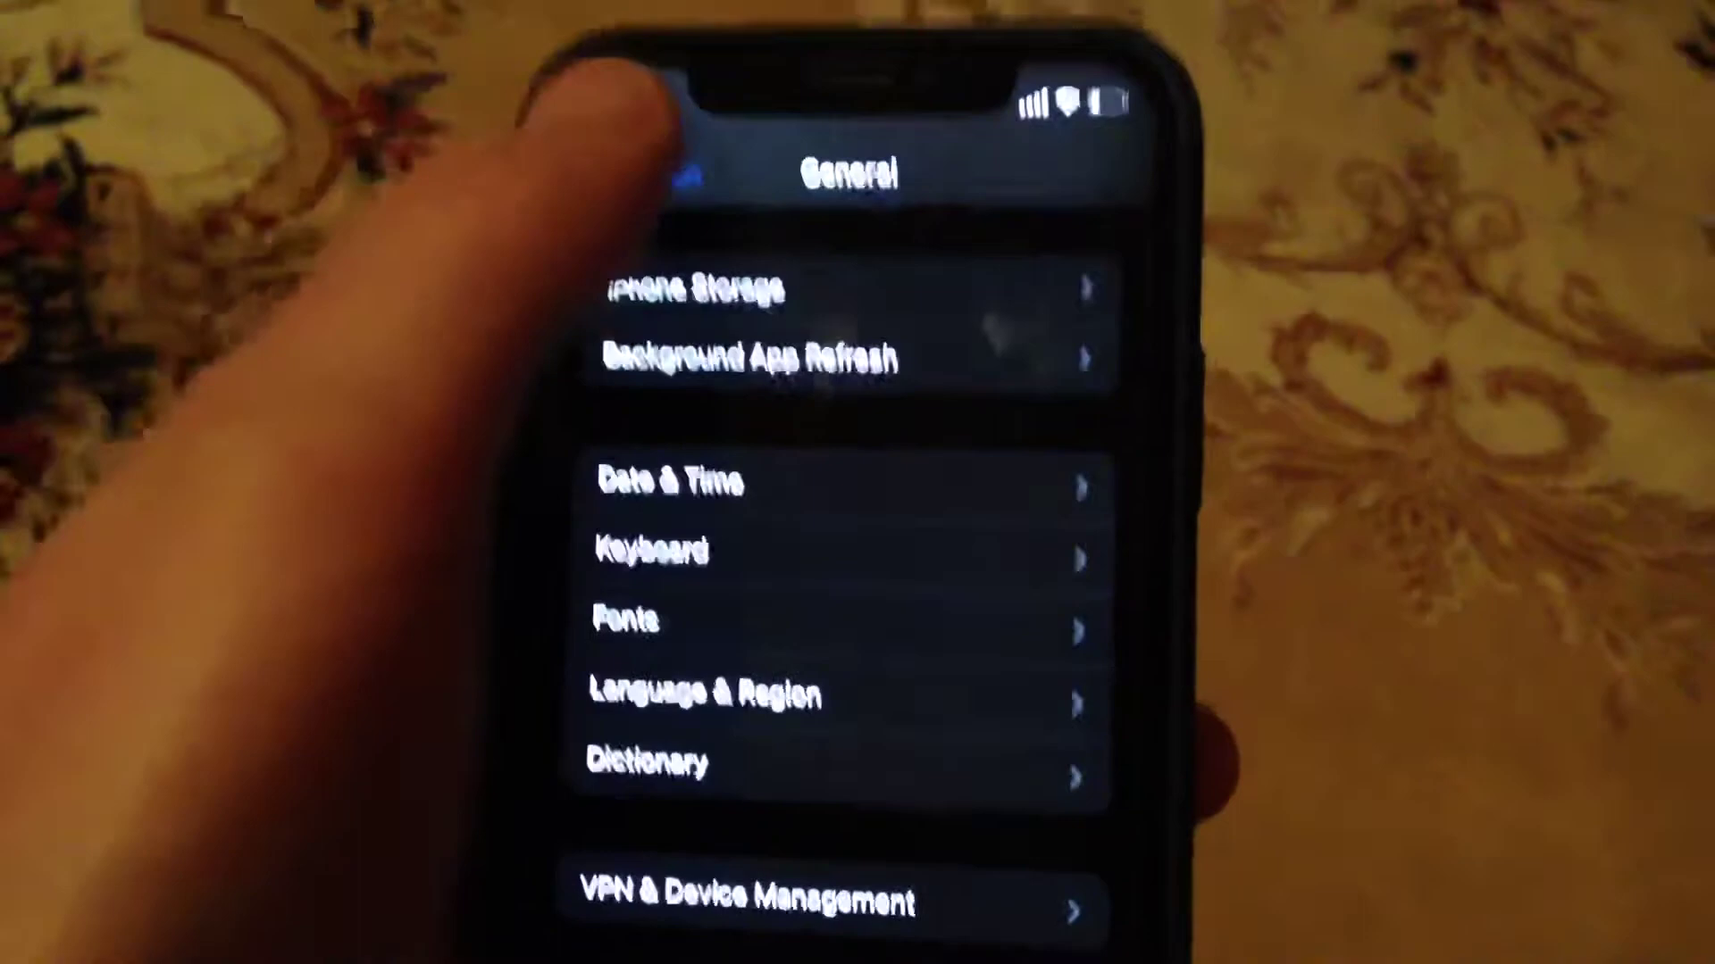
pyautogui.click(630, 103)
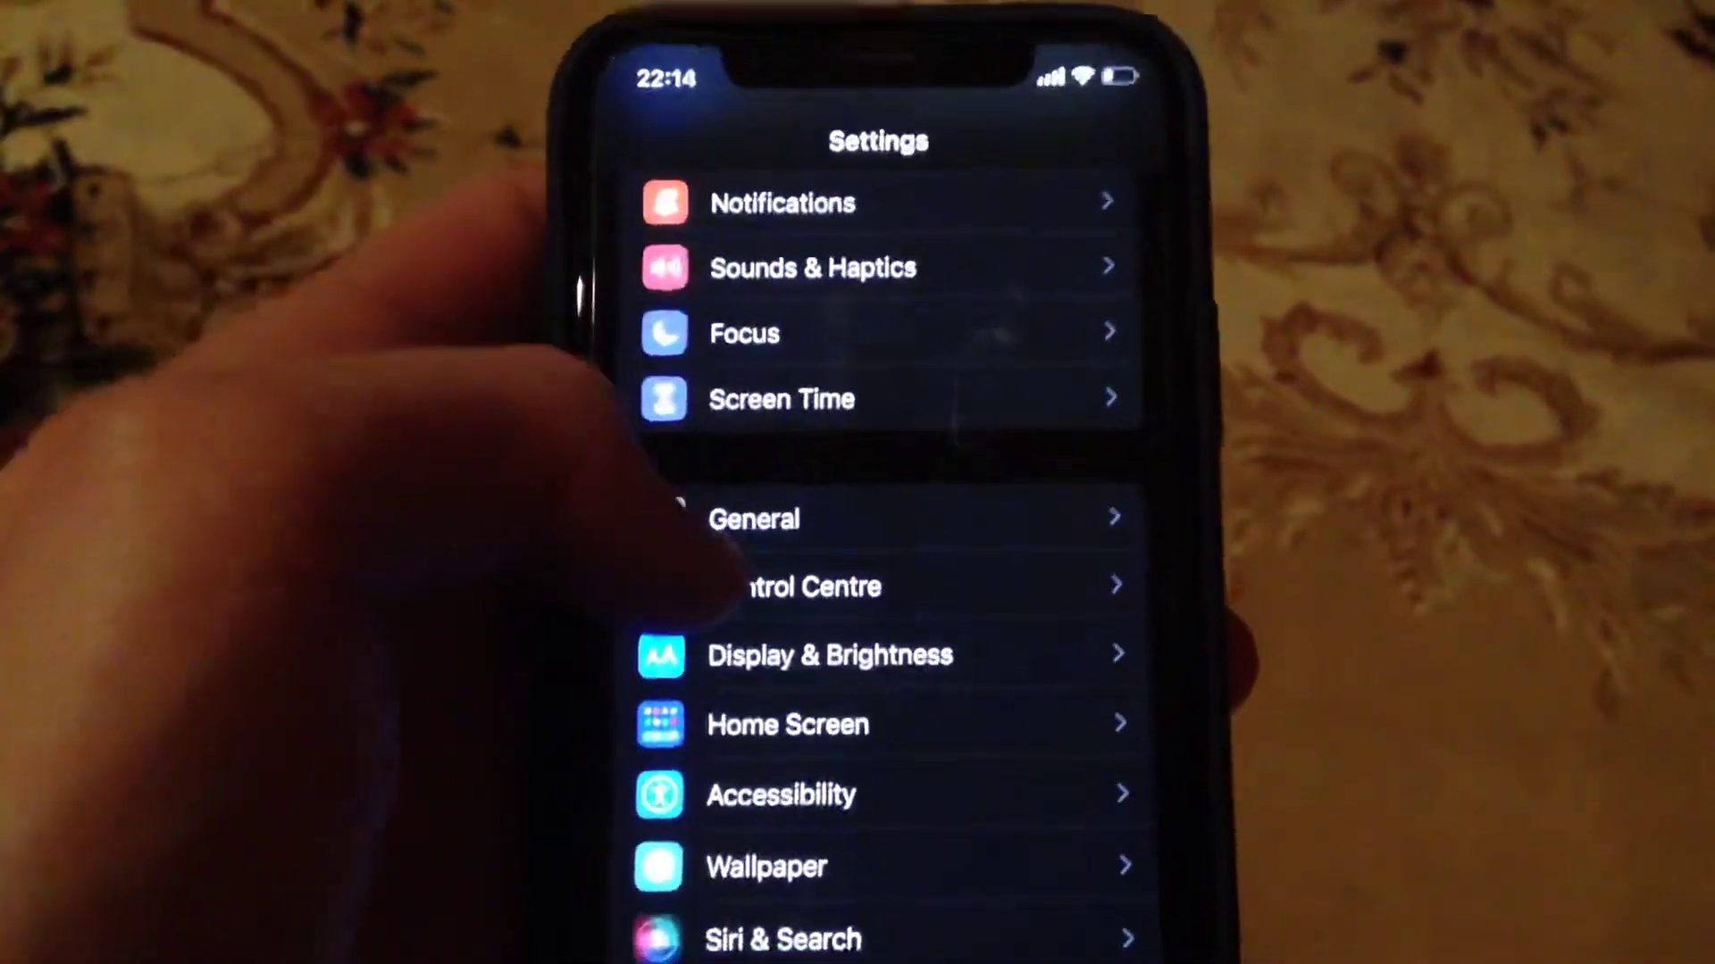
# - After briefly viewing Control Centre, go to General > Software Update to check for iOS updates
pyautogui.click(730, 603)
pyautogui.click(697, 167)
pyautogui.click(710, 520)
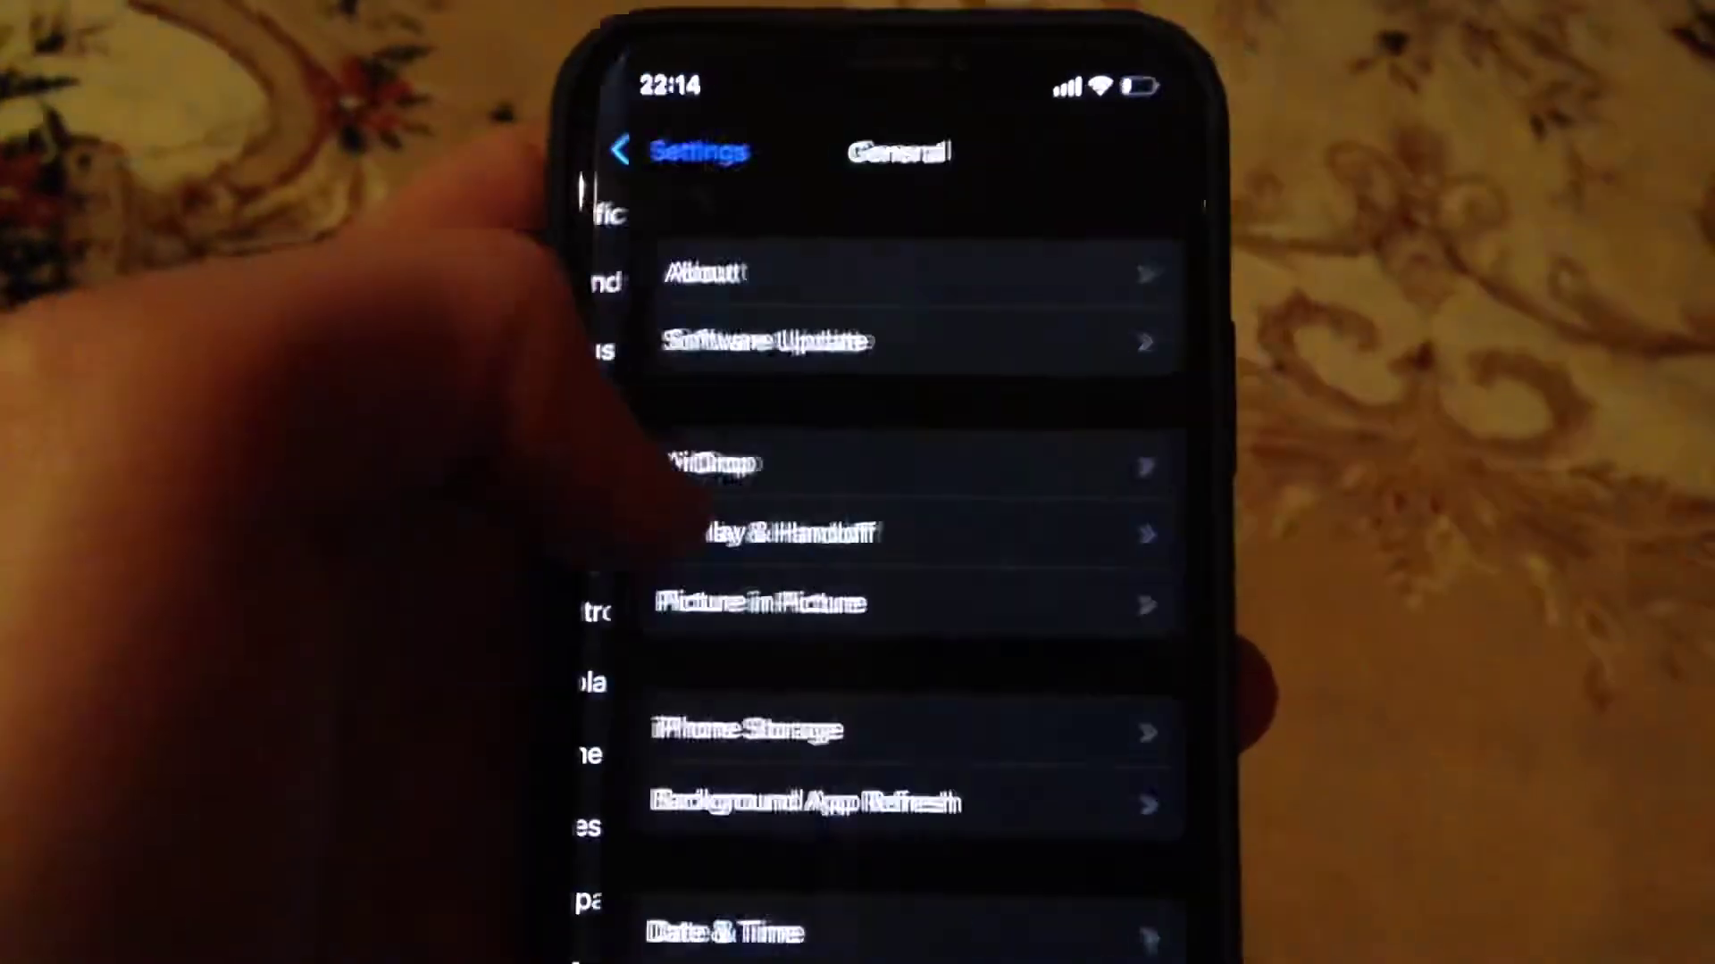
pyautogui.click(750, 345)
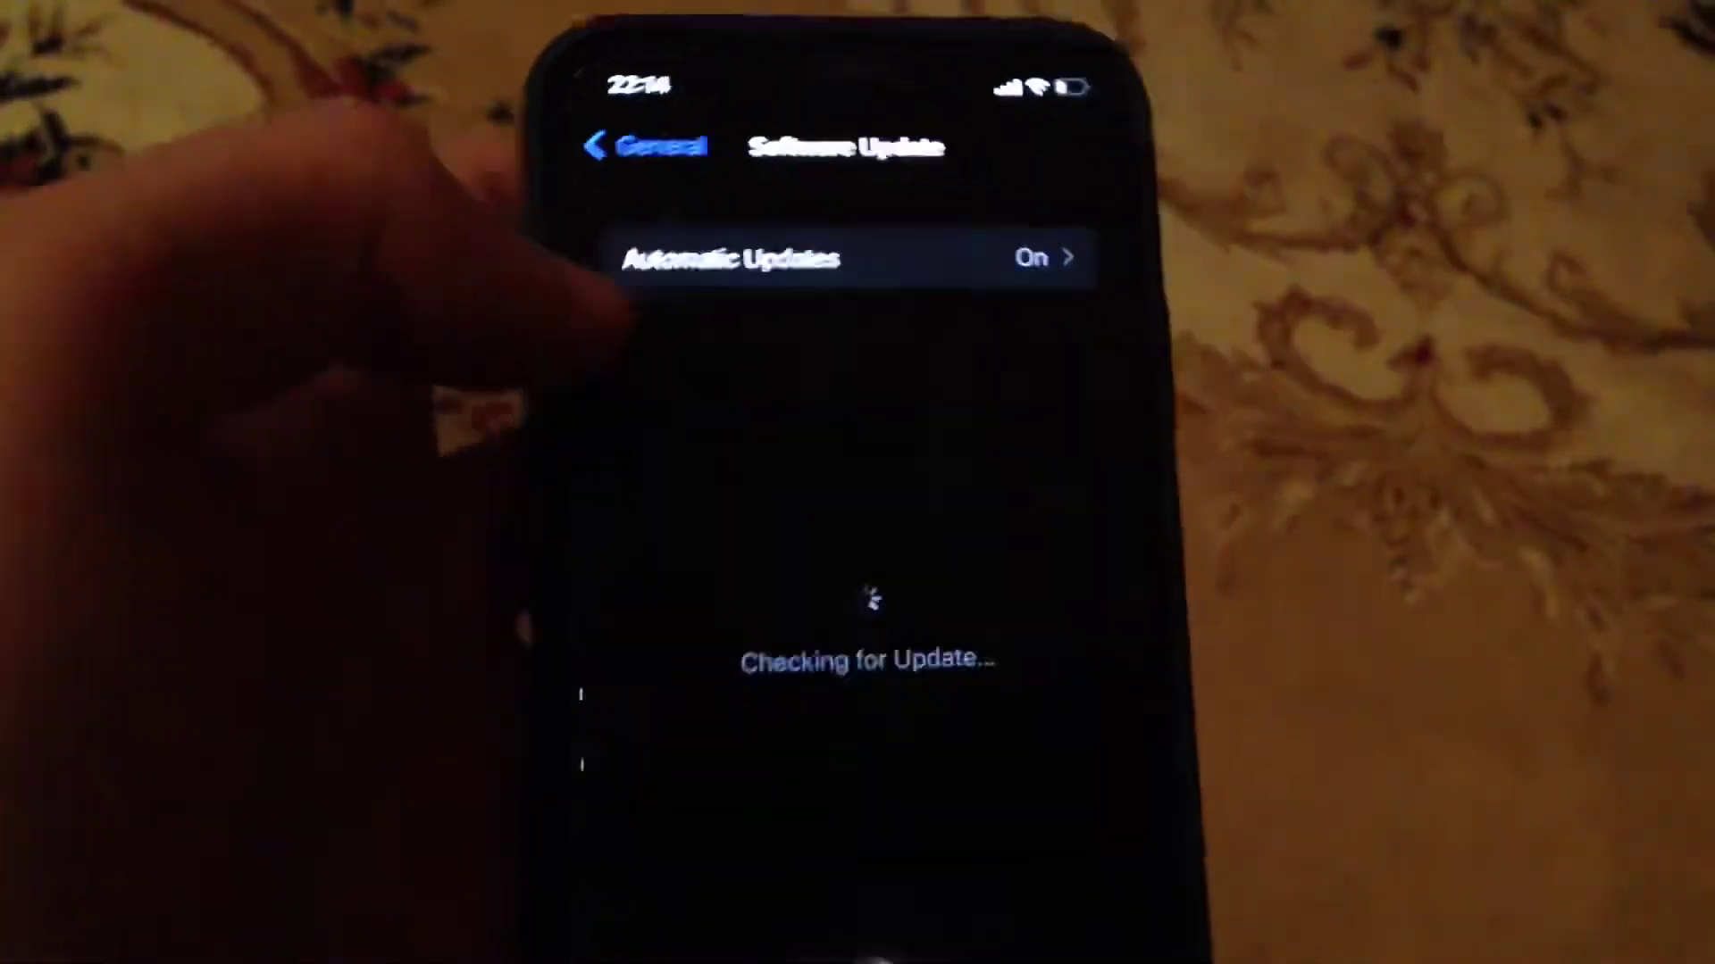